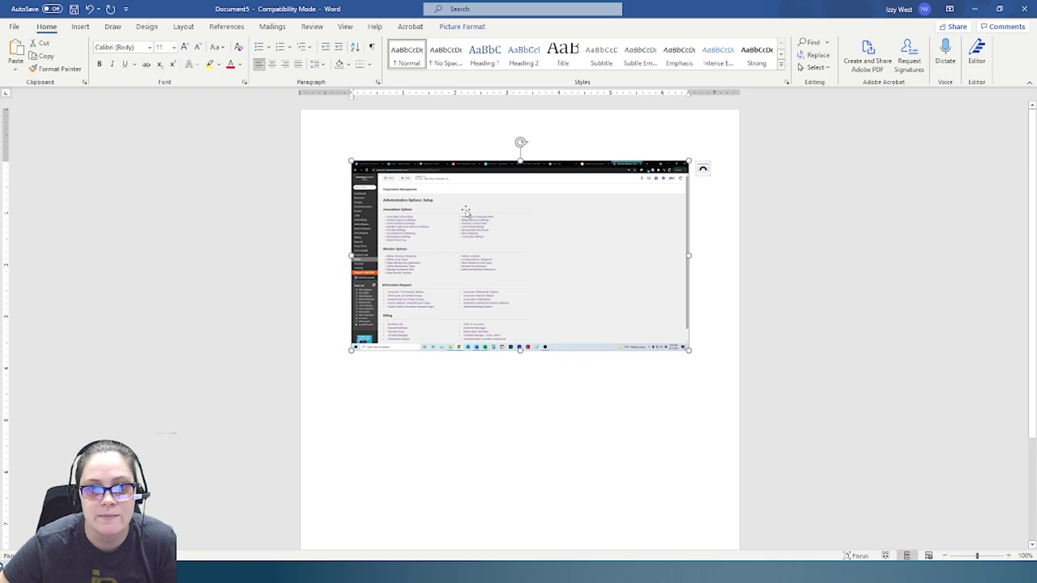
- Crop the screenshot picture to the Administrative Options: Setup heading and its Association Options section
{"action": "right_click", "coordinate": [543, 202]}
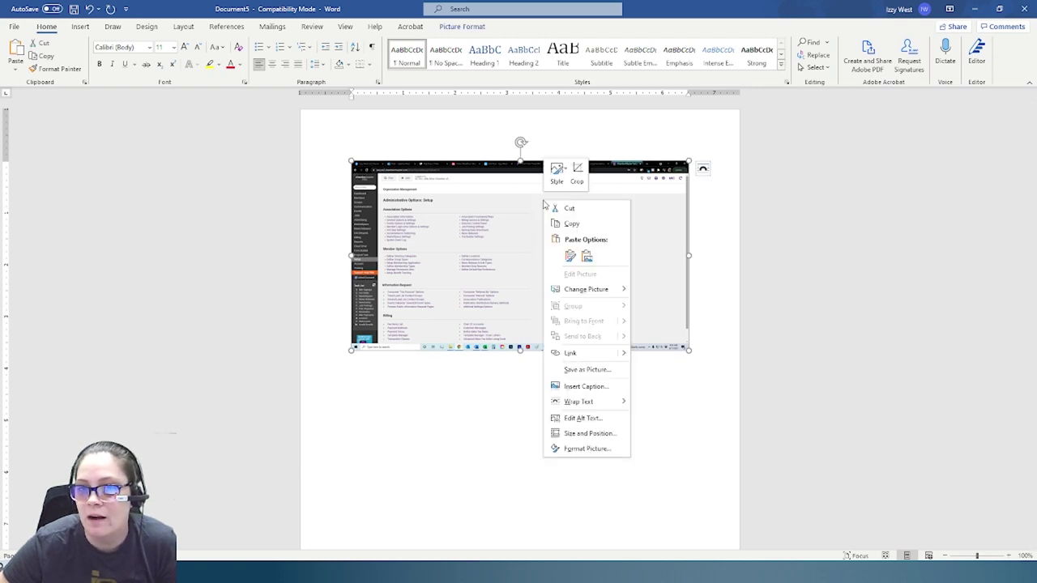
{"action": "left_click", "coordinate": [578, 180]}
{"action": "left_click_drag", "start_coordinate": [688, 162], "coordinate": [538, 194]}
{"action": "left_click_drag", "start_coordinate": [354, 317], "coordinate": [354, 212]}
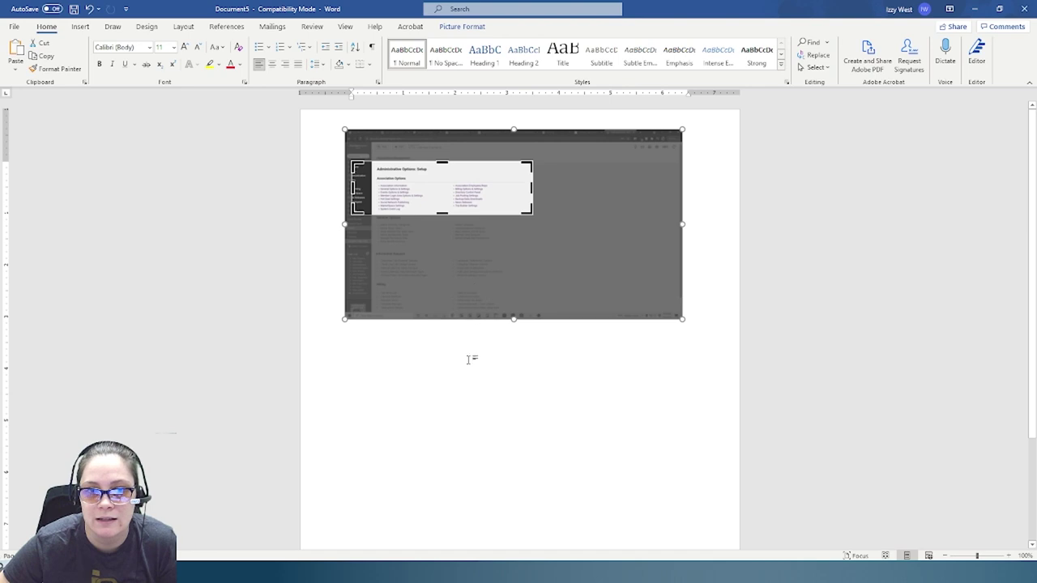
{"action": "key", "text": "Escape"}
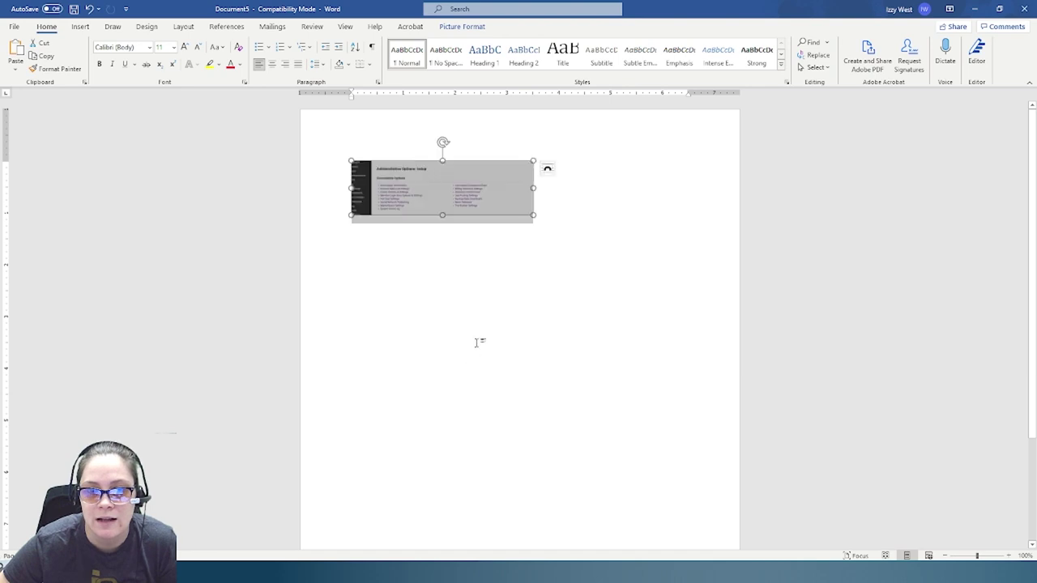
- Enlarge the cropped picture proportionally to roughly the full text width of the page
{"action": "left_click", "coordinate": [541, 263]}
{"action": "left_click", "coordinate": [522, 187]}
{"action": "left_click_drag", "start_coordinate": [533, 214], "coordinate": [704, 261]}
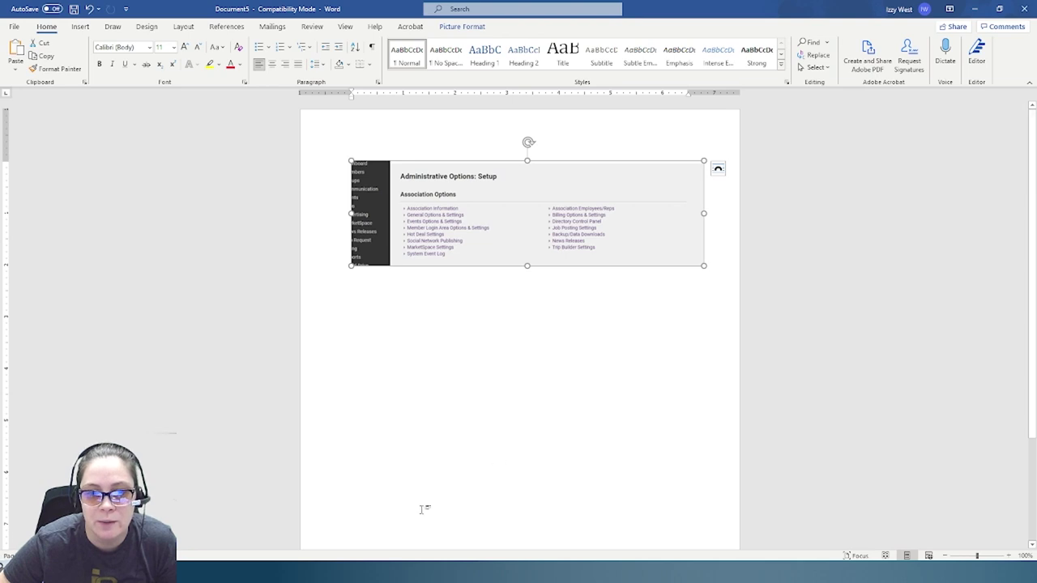
- Open Paint and paste the copied full-screen screenshot onto the blank canvas
{"action": "key", "text": "super+s"}
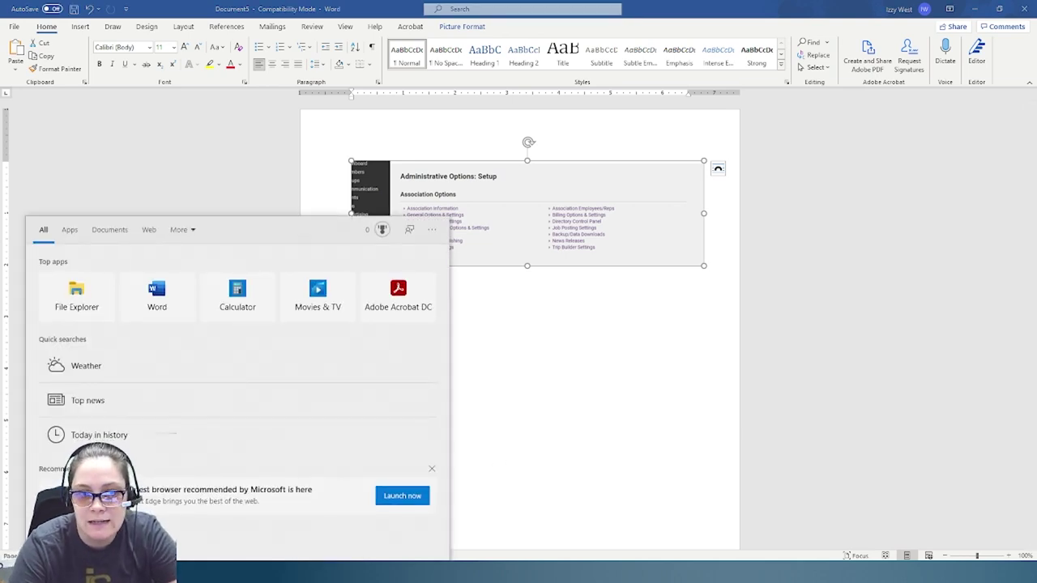
{"action": "type", "text": "paint"}
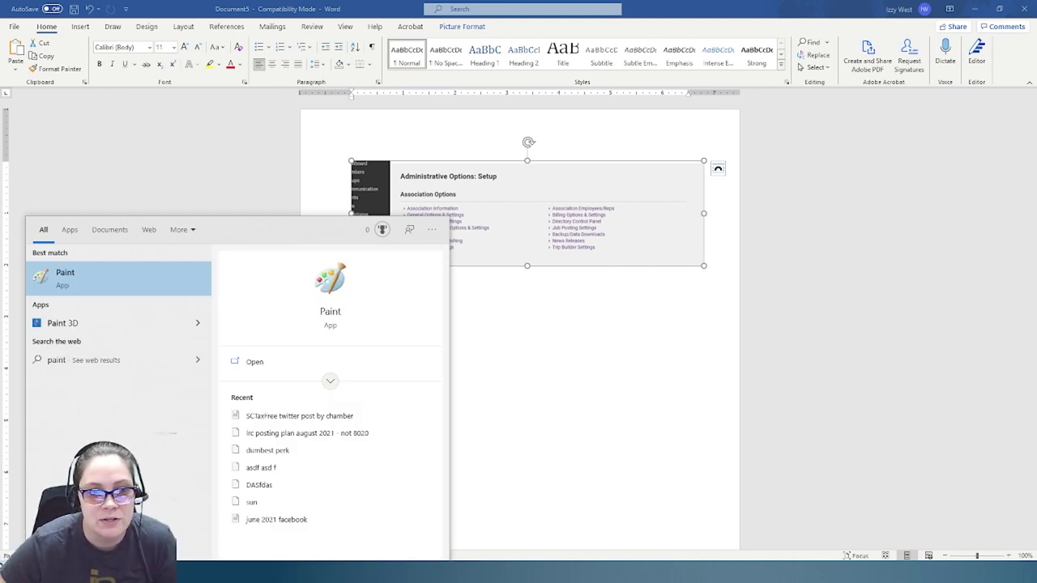
{"action": "left_click", "coordinate": [88, 287]}
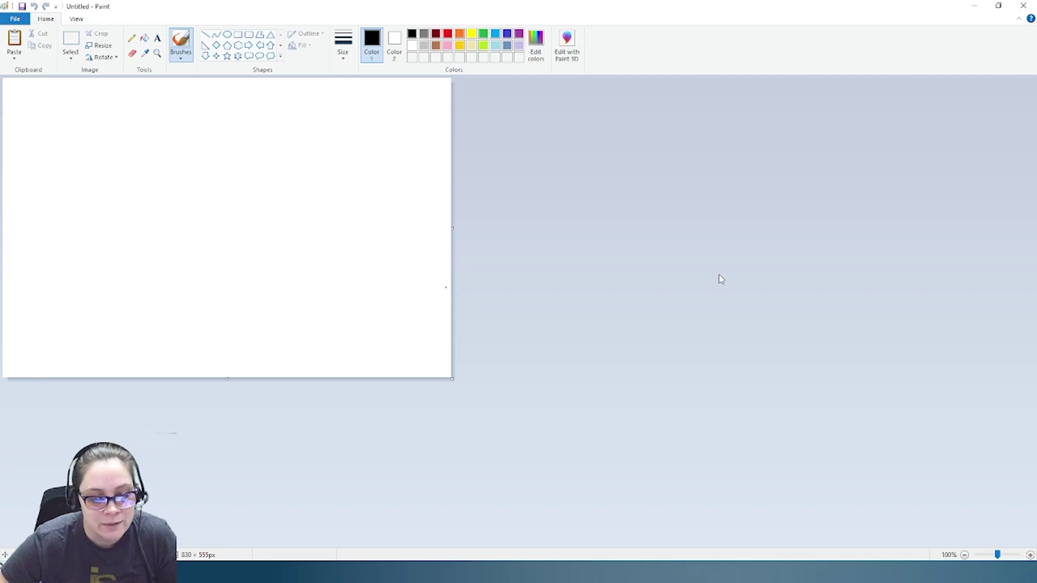
{"action": "left_click", "coordinate": [14, 42]}
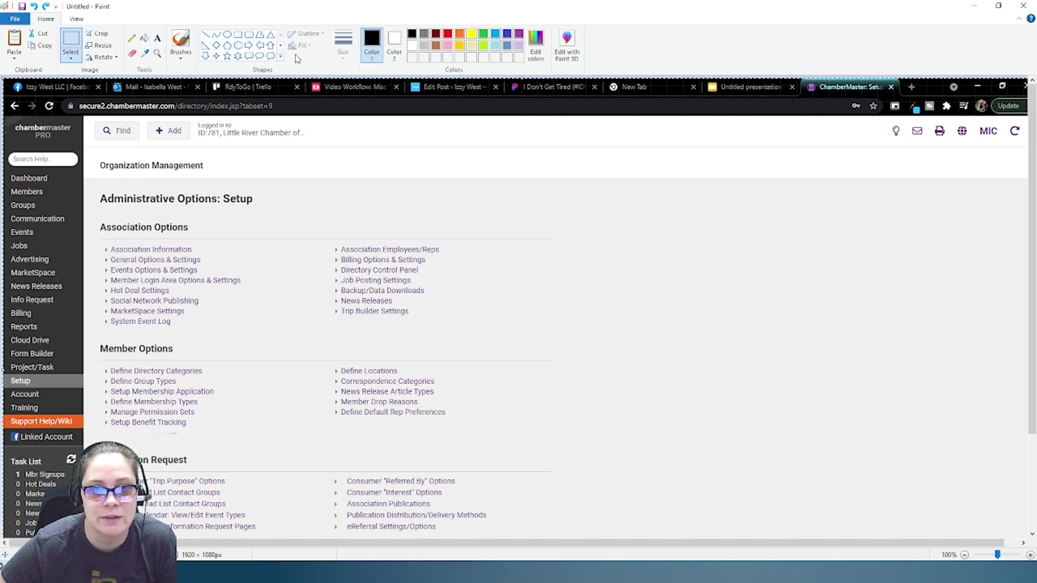
- Use the rectangular selection to outline the Administrative Options: Setup area down to the end of the Association Options list
{"action": "left_click", "coordinate": [270, 46]}
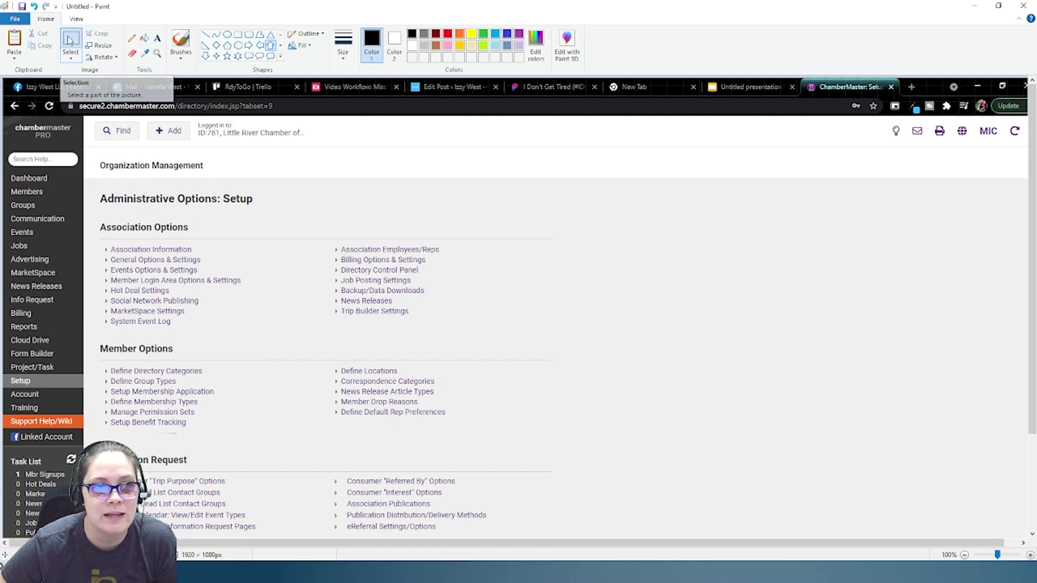
{"action": "left_click", "coordinate": [71, 62]}
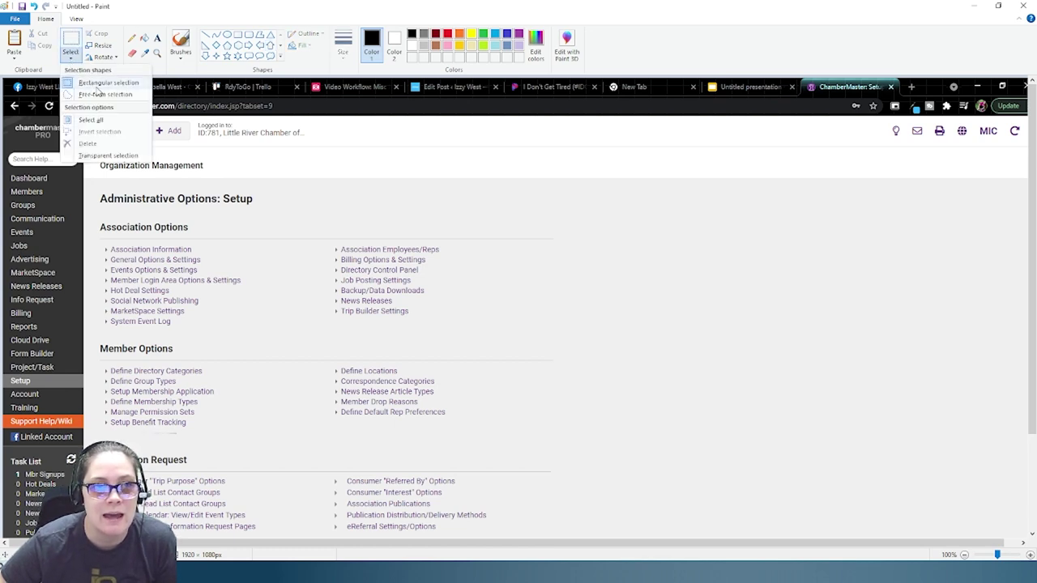
{"action": "left_click", "coordinate": [109, 84]}
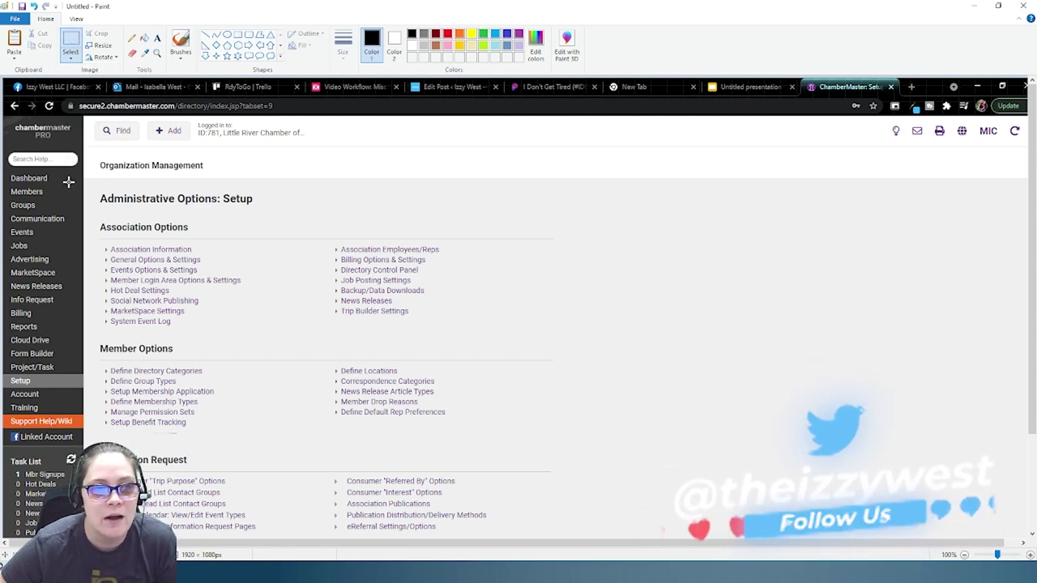
{"action": "mouse_move", "coordinate": [65, 172]}
{"action": "left_mouse_down"}
{"action": "mouse_move", "coordinate": [223, 203]}
{"action": "mouse_move", "coordinate": [575, 306]}
{"action": "mouse_move", "coordinate": [570, 347]}
{"action": "mouse_move", "coordinate": [594, 337]}
{"action": "left_mouse_up"}
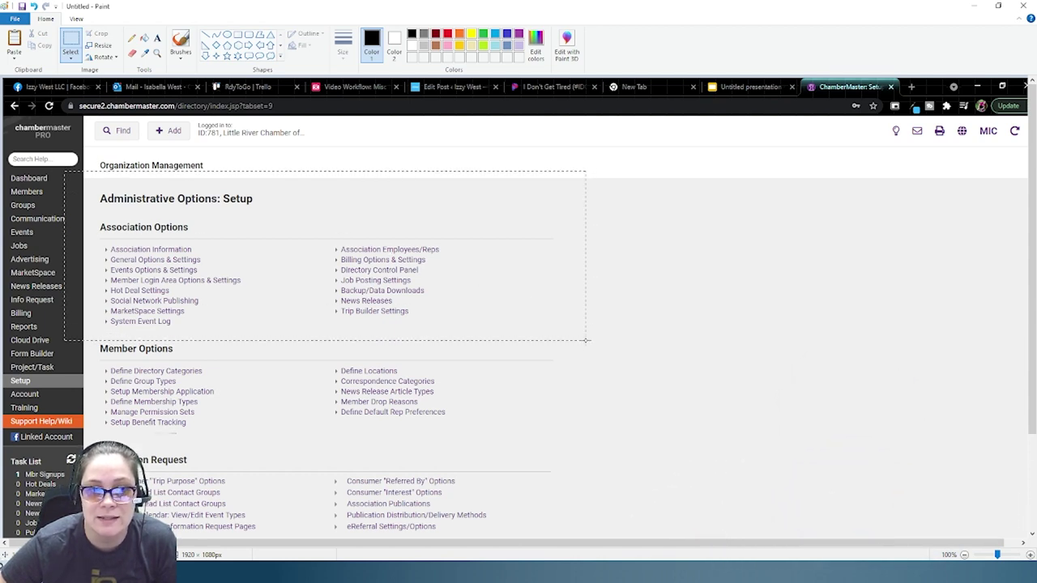
{"action": "mouse_move", "coordinate": [585, 340]}
{"action": "left_mouse_down"}
{"action": "mouse_move", "coordinate": [288, 244]}
{"action": "mouse_move", "coordinate": [52, 228]}
{"action": "mouse_move", "coordinate": [75, 201]}
{"action": "left_mouse_up"}
{"action": "mouse_move", "coordinate": [72, 165]}
{"action": "left_mouse_down"}
{"action": "mouse_move", "coordinate": [276, 283]}
{"action": "mouse_move", "coordinate": [546, 347]}
{"action": "left_mouse_up"}
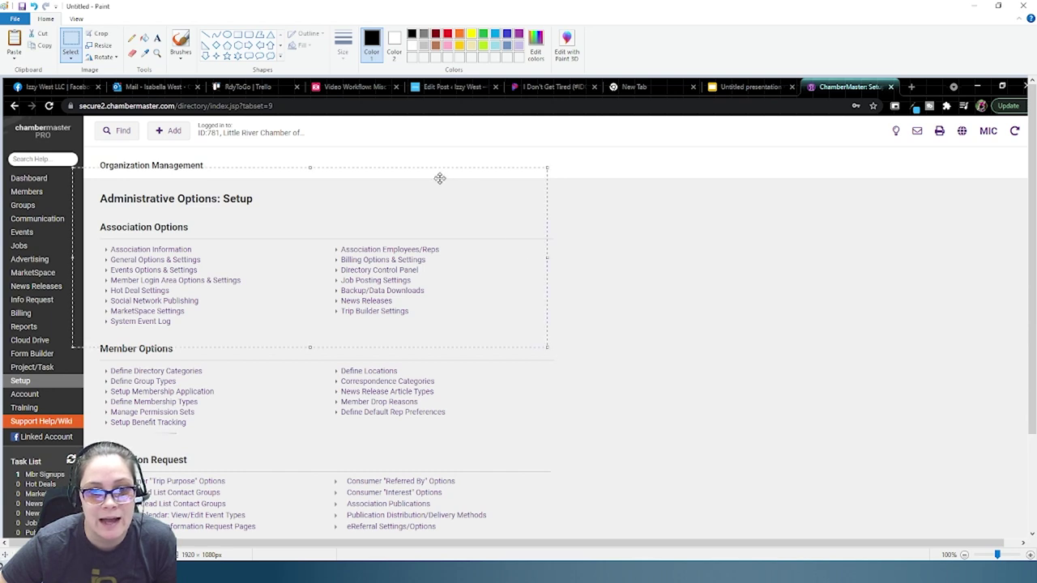
- Try moving the selected area slightly up and shrinking it, and revert the screenshot to its original layout
{"action": "mouse_move", "coordinate": [389, 313]}
{"action": "left_mouse_down"}
{"action": "mouse_move", "coordinate": [440, 286]}
{"action": "mouse_move", "coordinate": [504, 291]}
{"action": "mouse_move", "coordinate": [484, 281]}
{"action": "mouse_move", "coordinate": [427, 299]}
{"action": "left_mouse_up"}
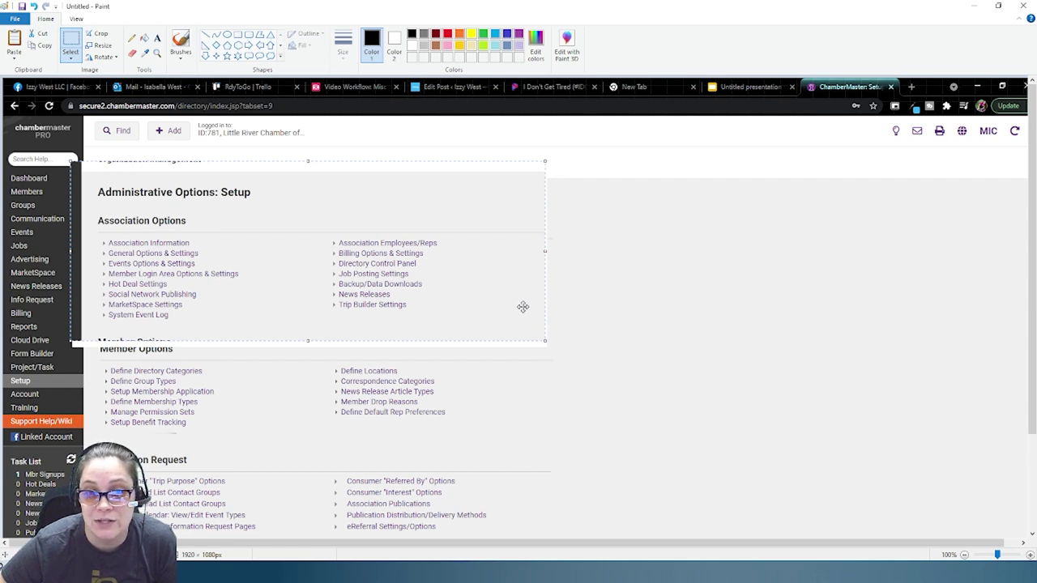
{"action": "mouse_move", "coordinate": [545, 341]}
{"action": "left_mouse_down"}
{"action": "mouse_move", "coordinate": [694, 412]}
{"action": "mouse_move", "coordinate": [517, 331]}
{"action": "left_mouse_up"}
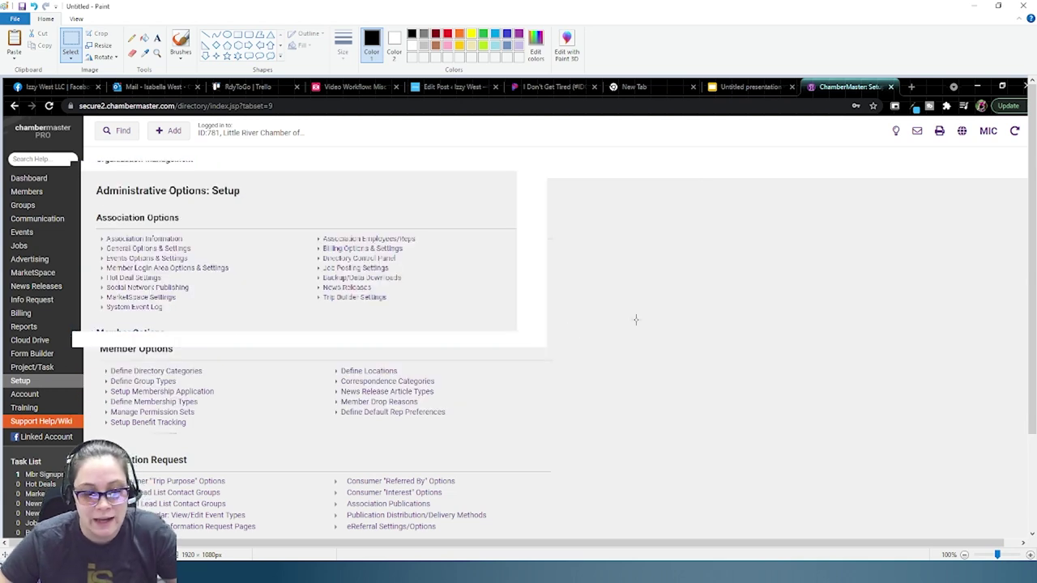
{"action": "key", "text": "Delete"}
- Select the area from the Administrative Options: Setup heading into the Member Options list and cut it
{"action": "left_click_drag", "start_coordinate": [85, 177], "coordinate": [597, 401]}
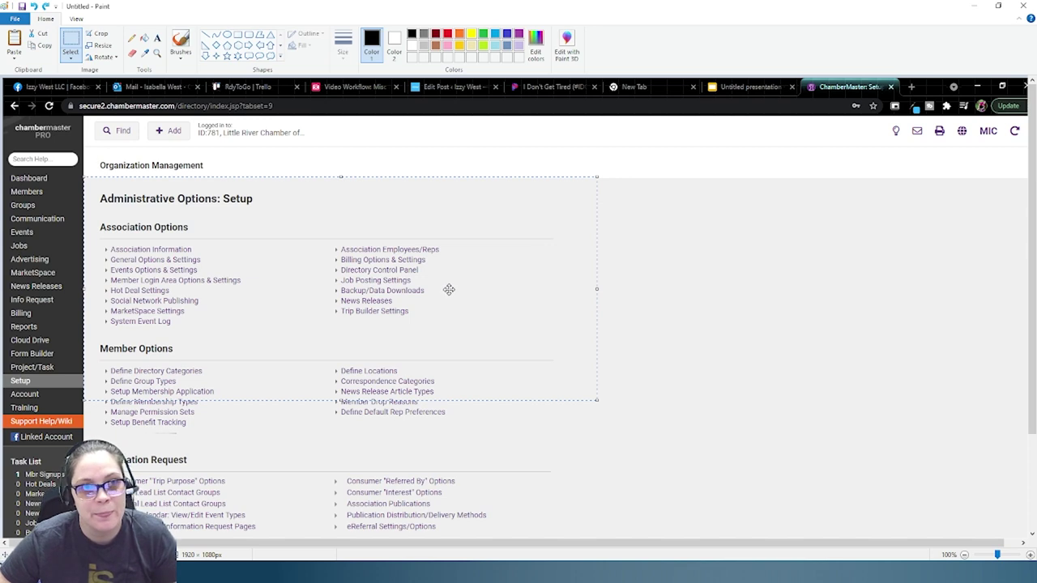
{"action": "right_click", "coordinate": [295, 276]}
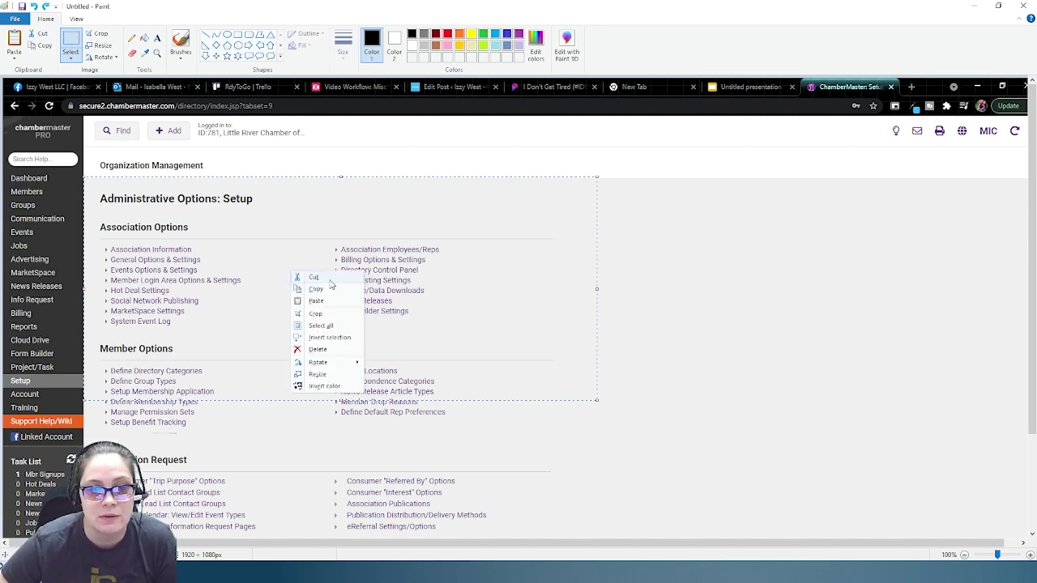
{"action": "left_click", "coordinate": [326, 277]}
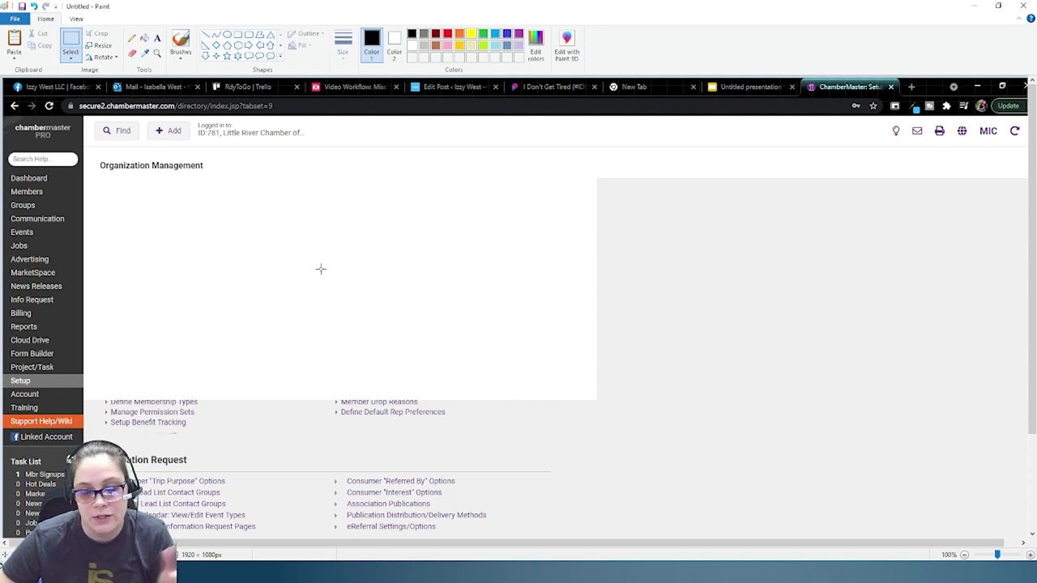
- Start a new blank image without saving the current one, and paste the cut section into it
{"action": "left_click", "coordinate": [15, 18]}
{"action": "left_click", "coordinate": [44, 38]}
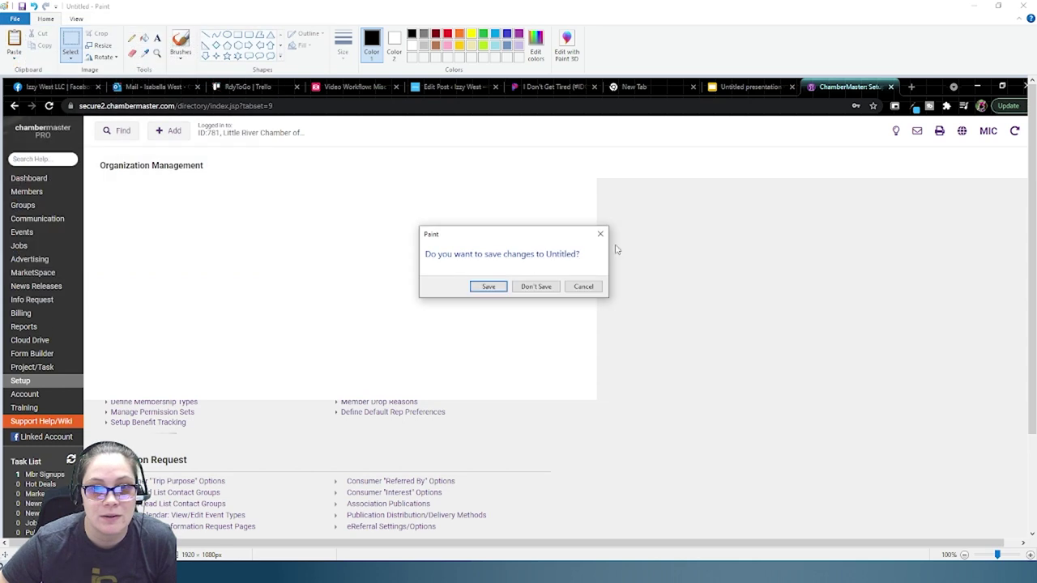
{"action": "left_click", "coordinate": [539, 287]}
{"action": "right_click", "coordinate": [276, 148]}
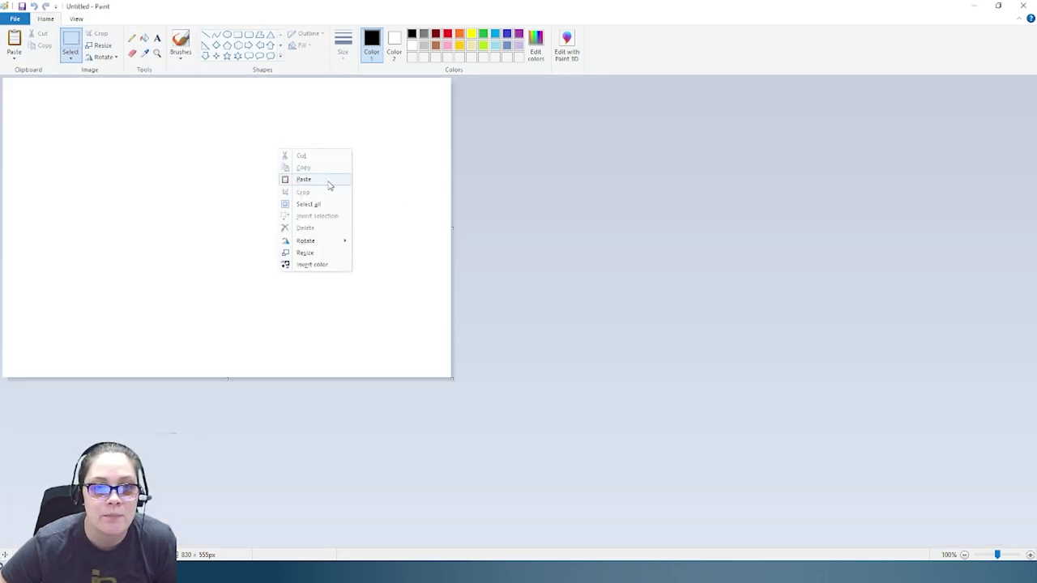
{"action": "left_click", "coordinate": [323, 183]}
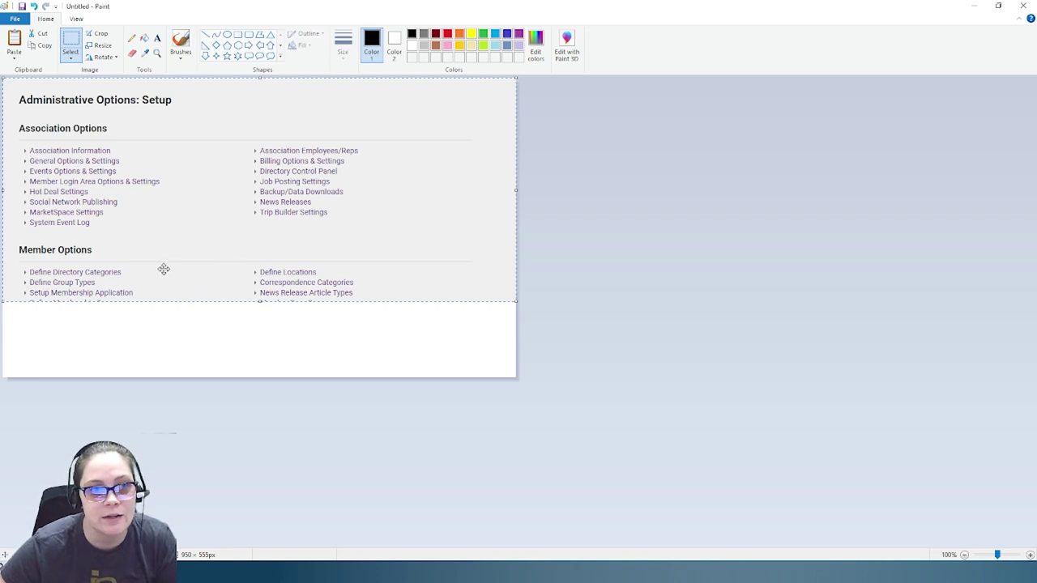
- Nudge the pasted section up and left, and trim the canvas to 671 × 282 px around the Association Options
{"action": "left_click_drag", "start_coordinate": [316, 278], "coordinate": [309, 269]}
{"action": "left_click", "coordinate": [368, 354]}
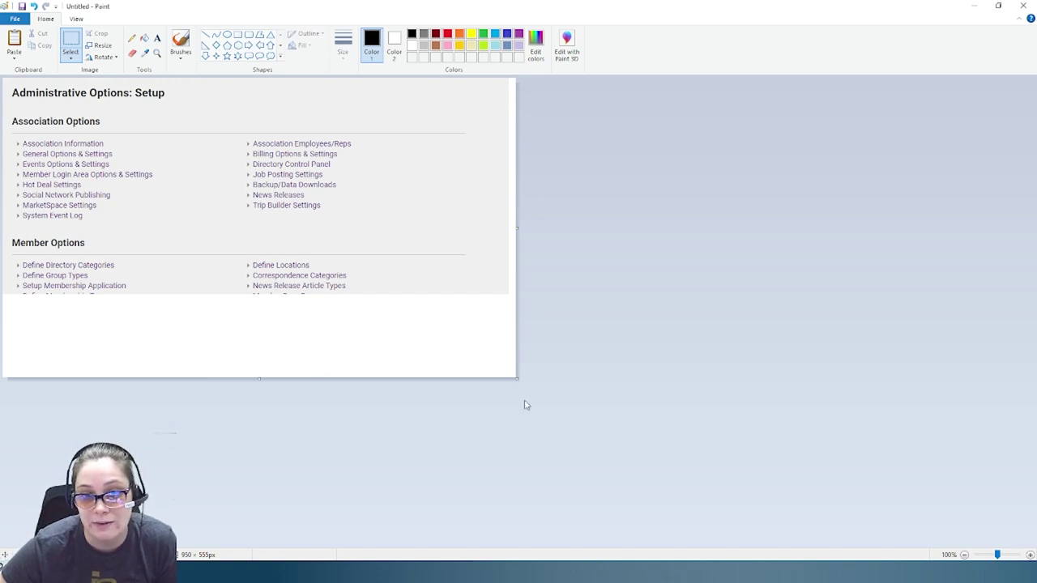
{"action": "left_click_drag", "start_coordinate": [518, 380], "coordinate": [365, 231]}
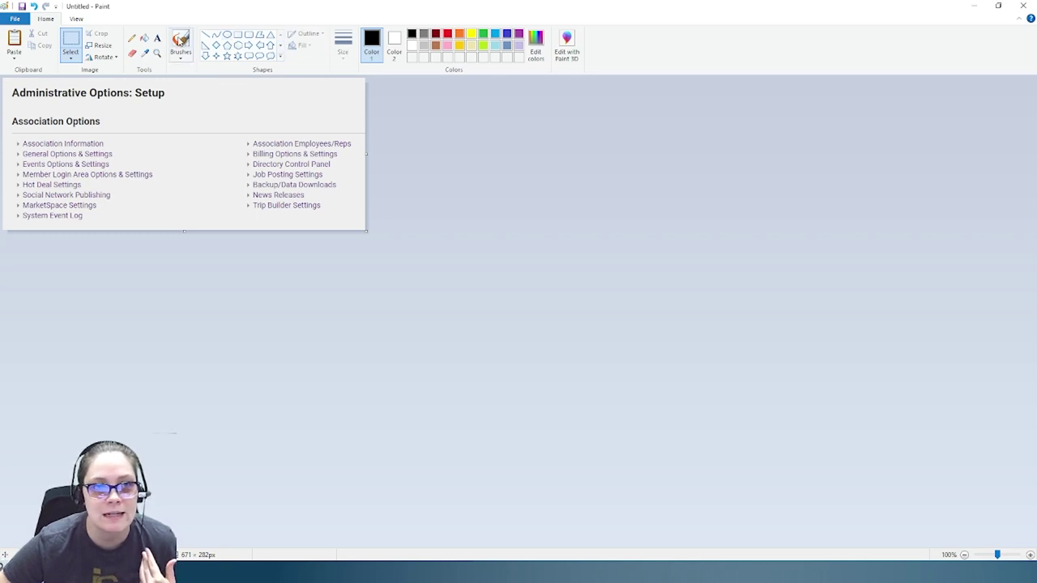
- Choose the brush with red as Color 1 and the thickest line size
{"action": "left_click", "coordinate": [179, 40]}
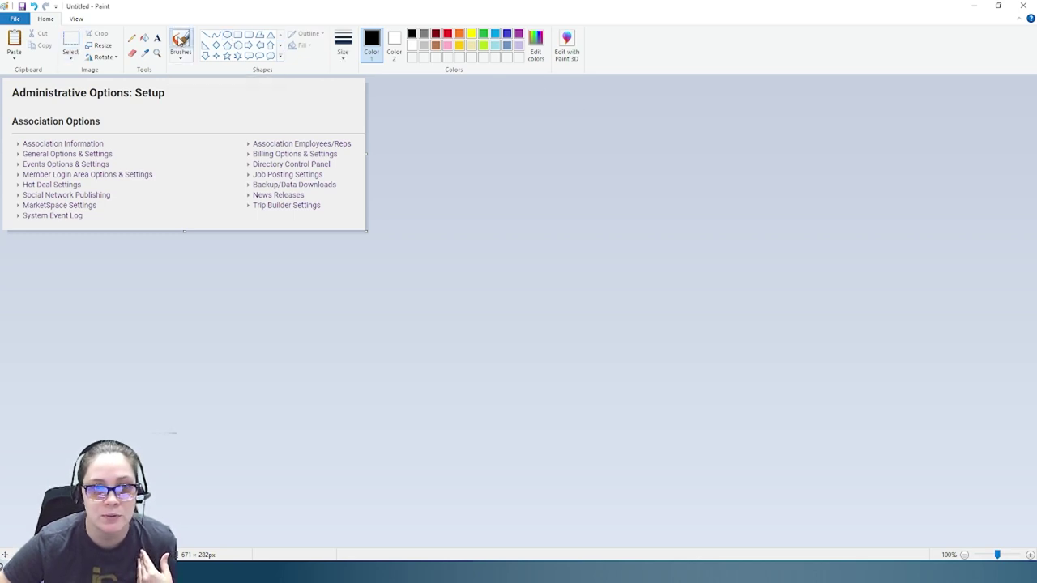
{"action": "left_click", "coordinate": [449, 34]}
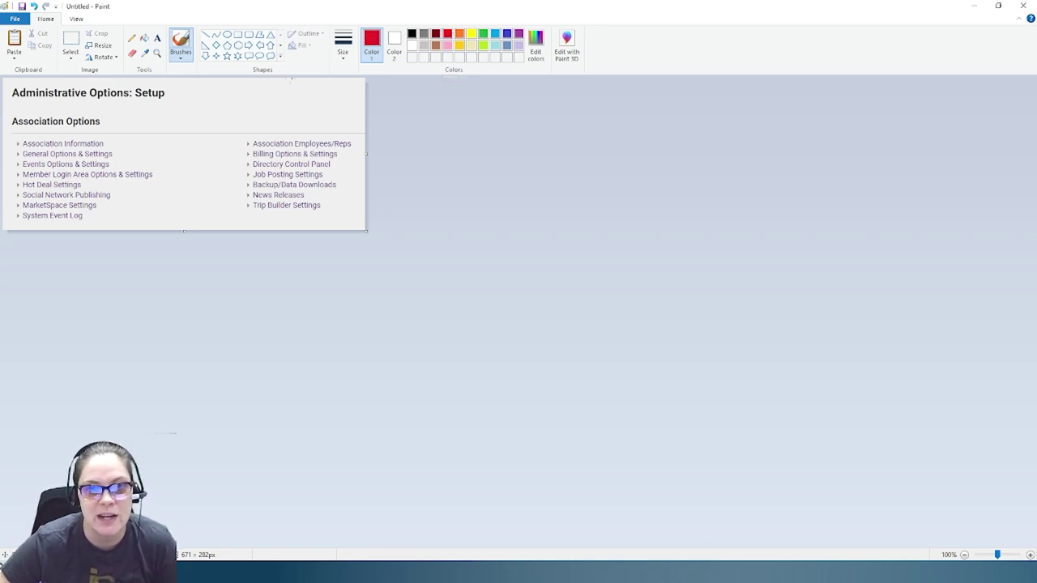
{"action": "left_click", "coordinate": [344, 54]}
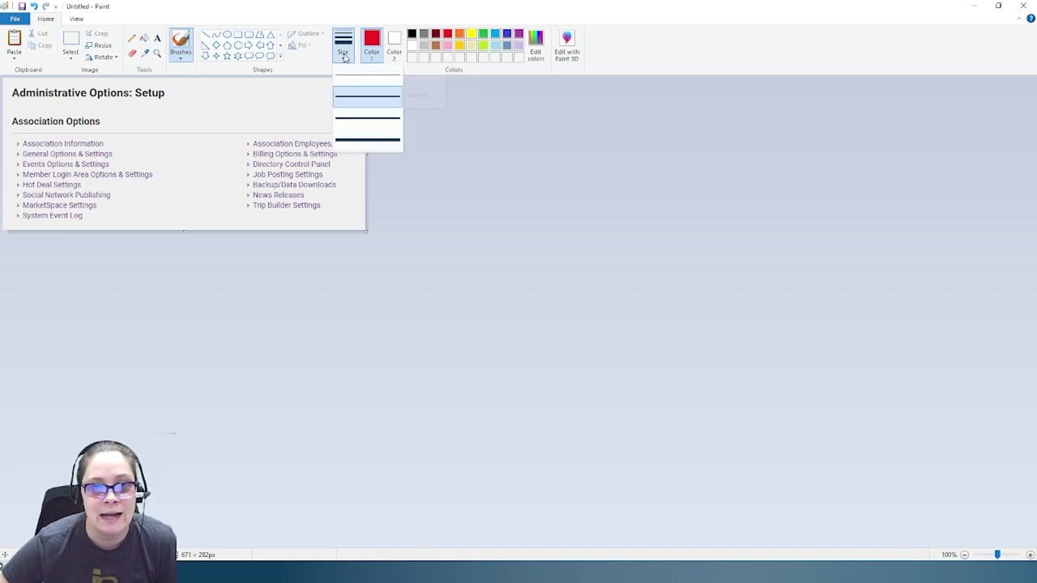
{"action": "left_click", "coordinate": [352, 141]}
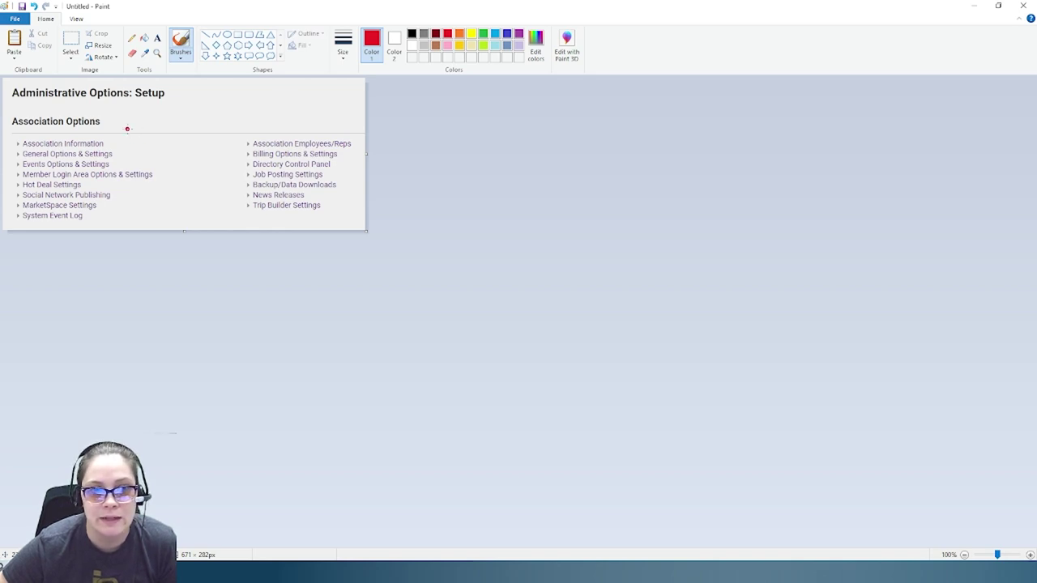
- Try circling the Association Information link freehand in red, and undo the stroke
{"action": "mouse_move", "coordinate": [127, 129]}
{"action": "left_mouse_down"}
{"action": "mouse_move", "coordinate": [19, 133]}
{"action": "mouse_move", "coordinate": [11, 151]}
{"action": "mouse_move", "coordinate": [114, 155]}
{"action": "mouse_move", "coordinate": [139, 145]}
{"action": "left_mouse_up"}
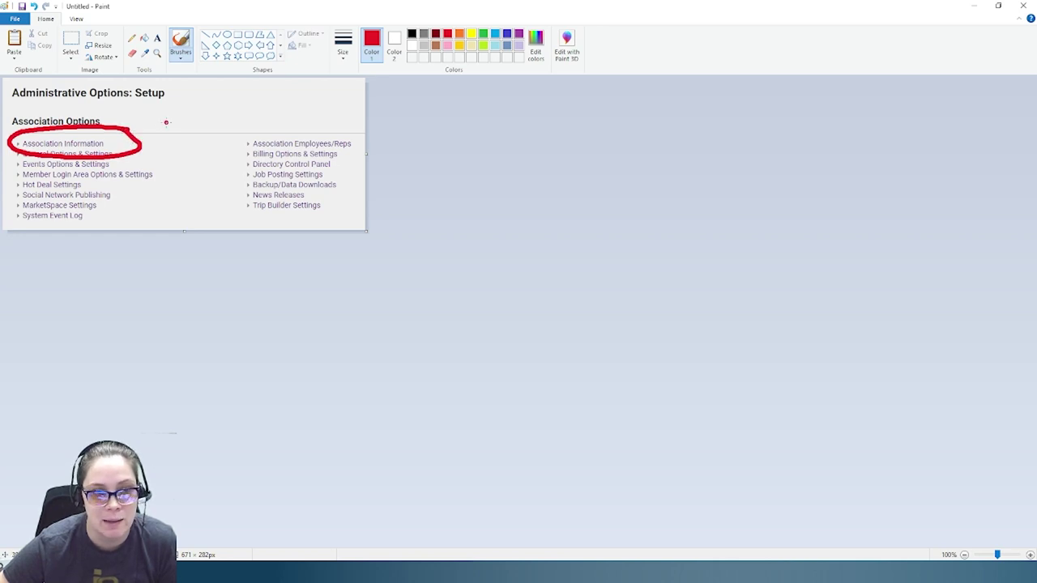
{"action": "left_click", "coordinate": [34, 6]}
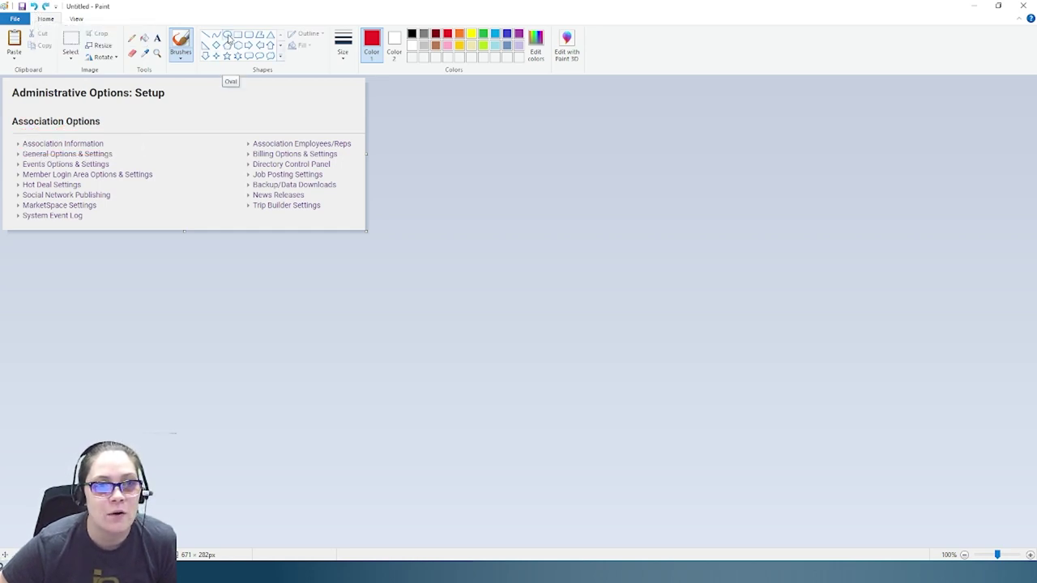
- Choose the Oval shape with no fill and a solid color outline
{"action": "left_click", "coordinate": [228, 38]}
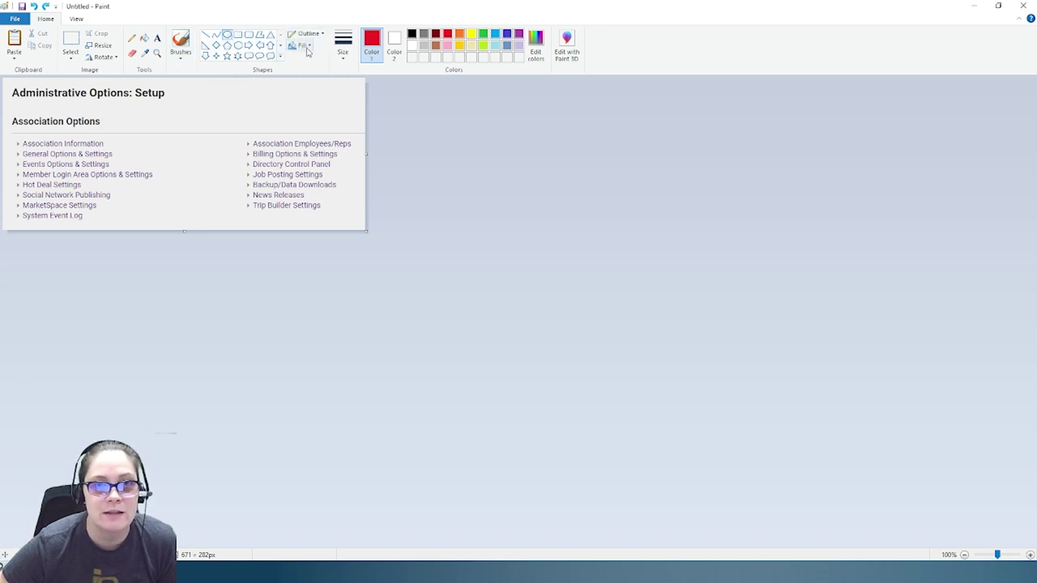
{"action": "left_click", "coordinate": [306, 47]}
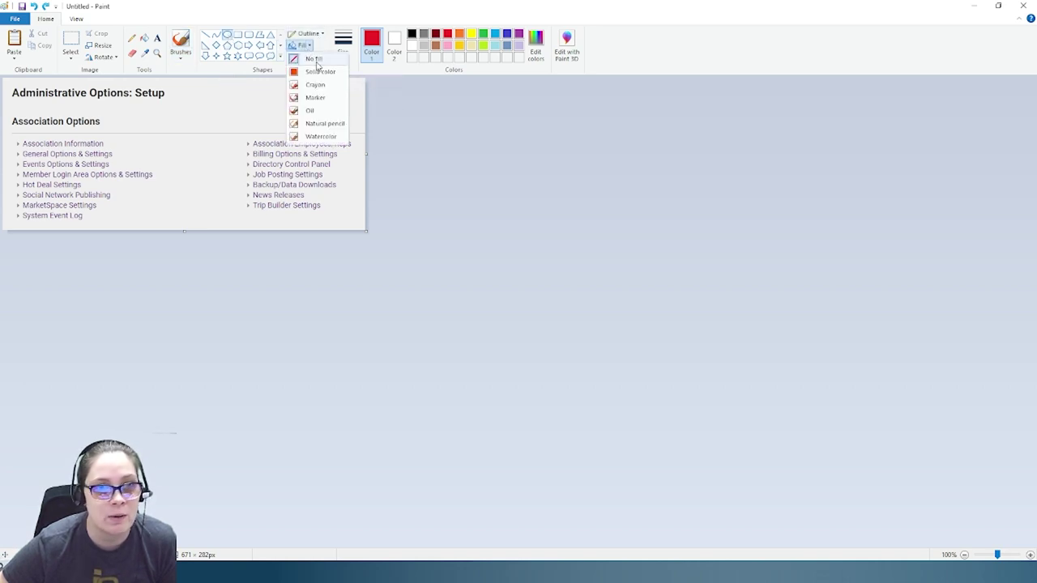
{"action": "left_click", "coordinate": [316, 61]}
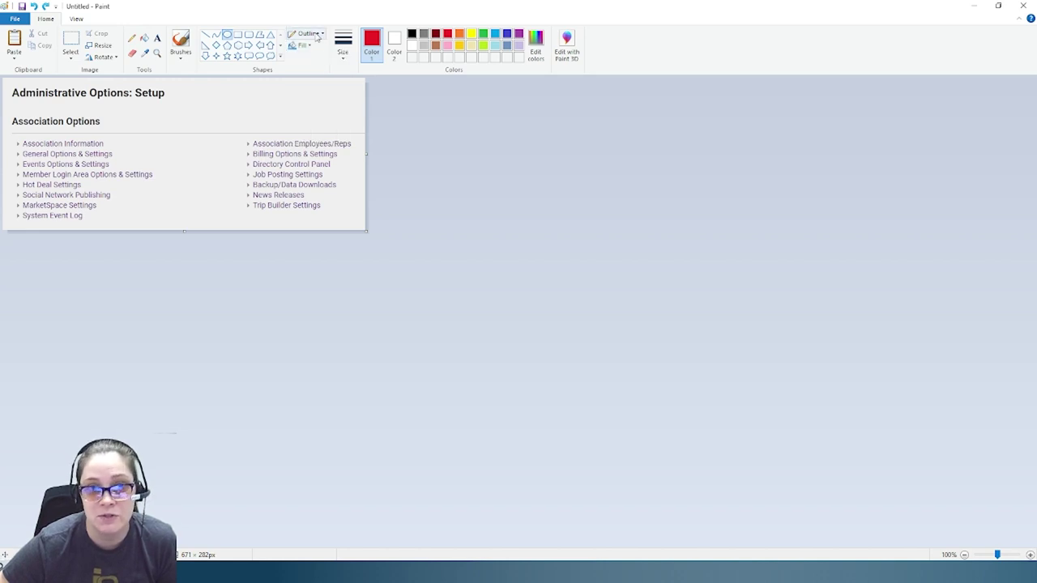
{"action": "left_click", "coordinate": [316, 35]}
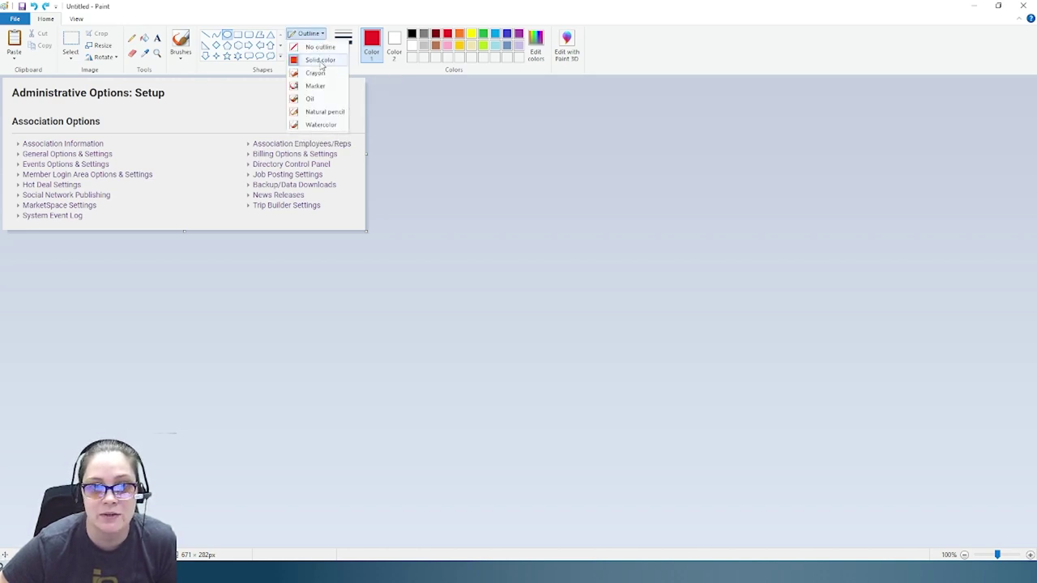
{"action": "left_click", "coordinate": [321, 62]}
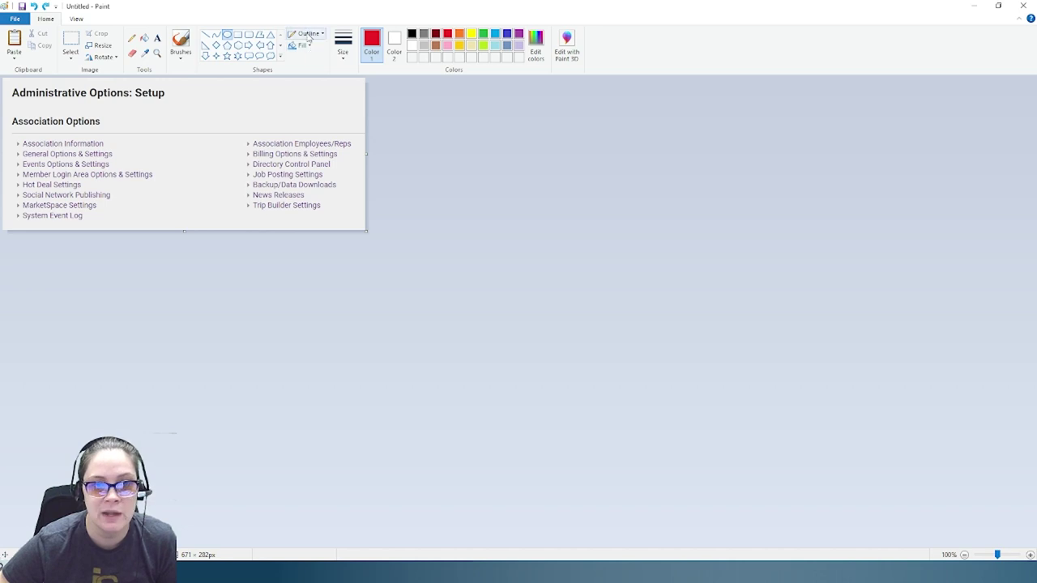
- Draw a red oval around the Association Information link using the second-thickest line size, and deselect it
{"action": "left_click", "coordinate": [345, 57]}
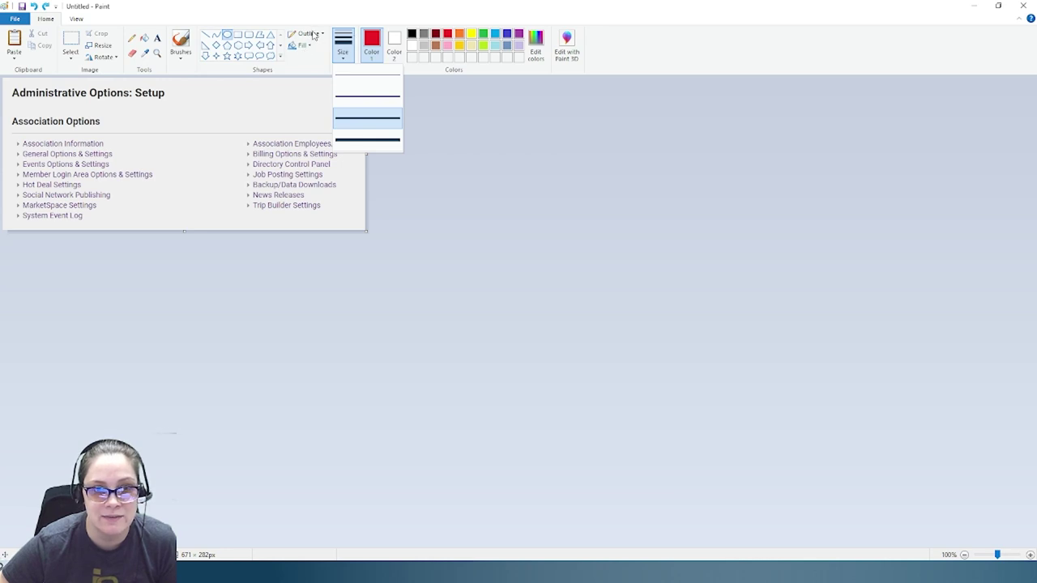
{"action": "left_click", "coordinate": [367, 119]}
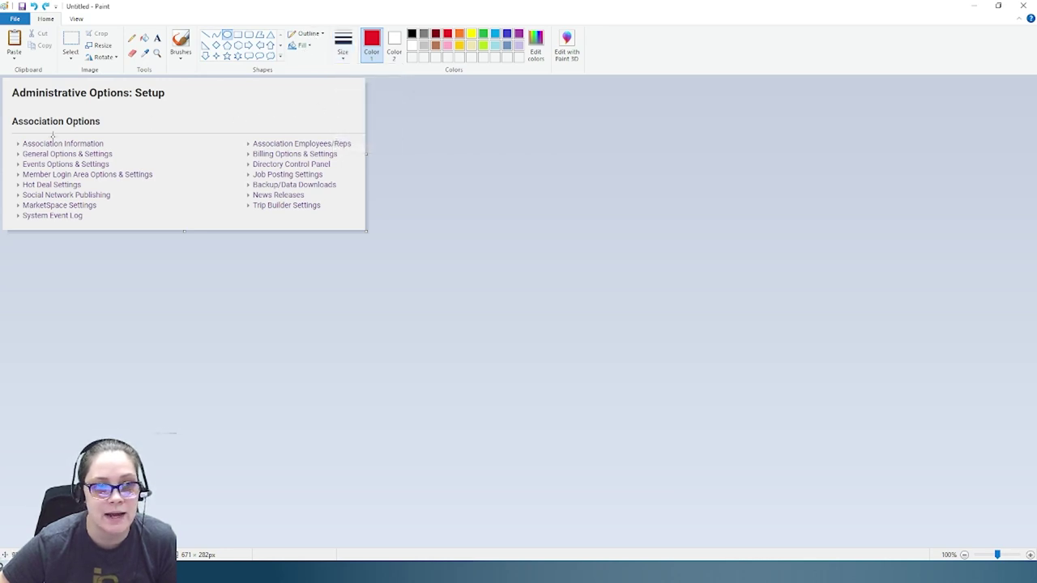
{"action": "left_click_drag", "start_coordinate": [5, 129], "coordinate": [132, 159]}
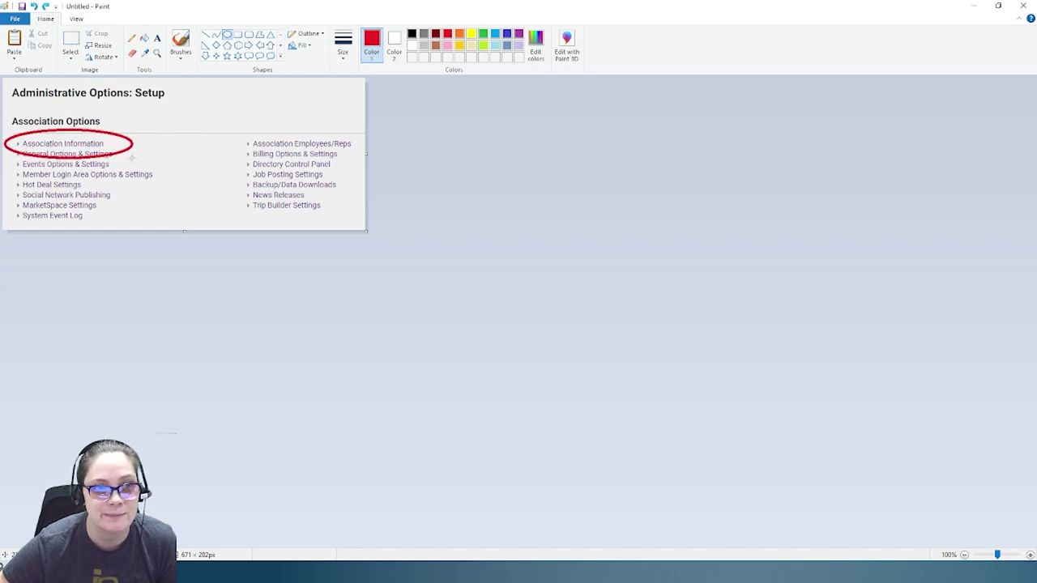
{"action": "left_click", "coordinate": [194, 177]}
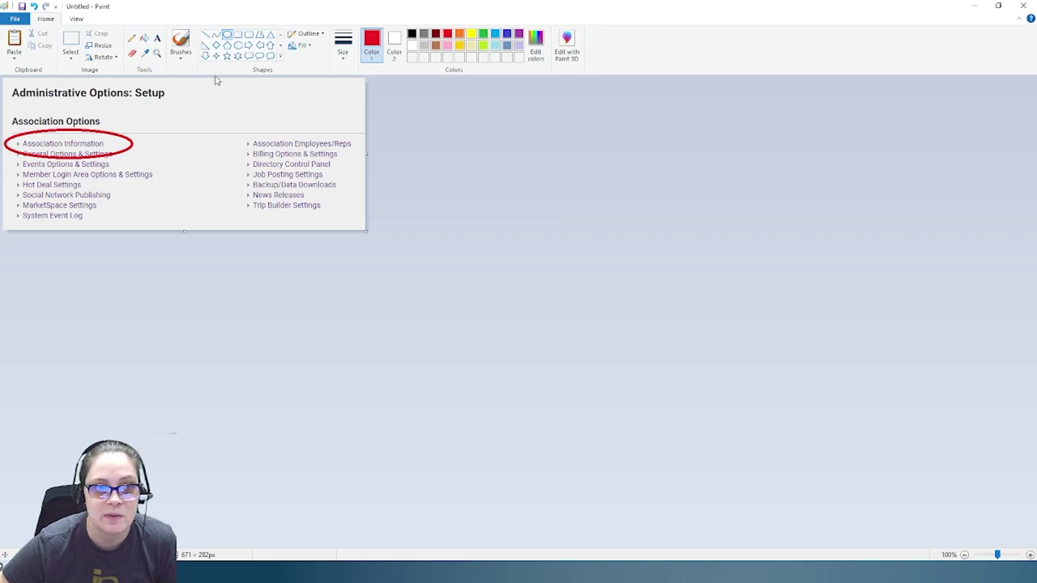
- Save the marked-up image as a PNG named "lkdjlaksfjdlkjasf dlj" in the Downloads folder
{"action": "left_click", "coordinate": [14, 19]}
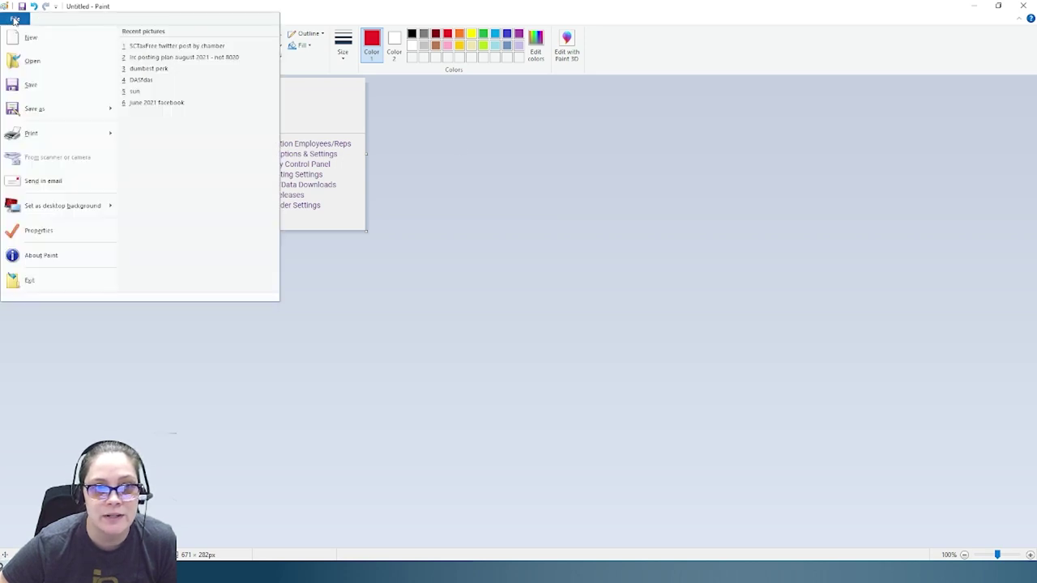
{"action": "left_click", "coordinate": [46, 106]}
{"action": "type", "text": "lkdjlaksfjdlkjasf dlj"}
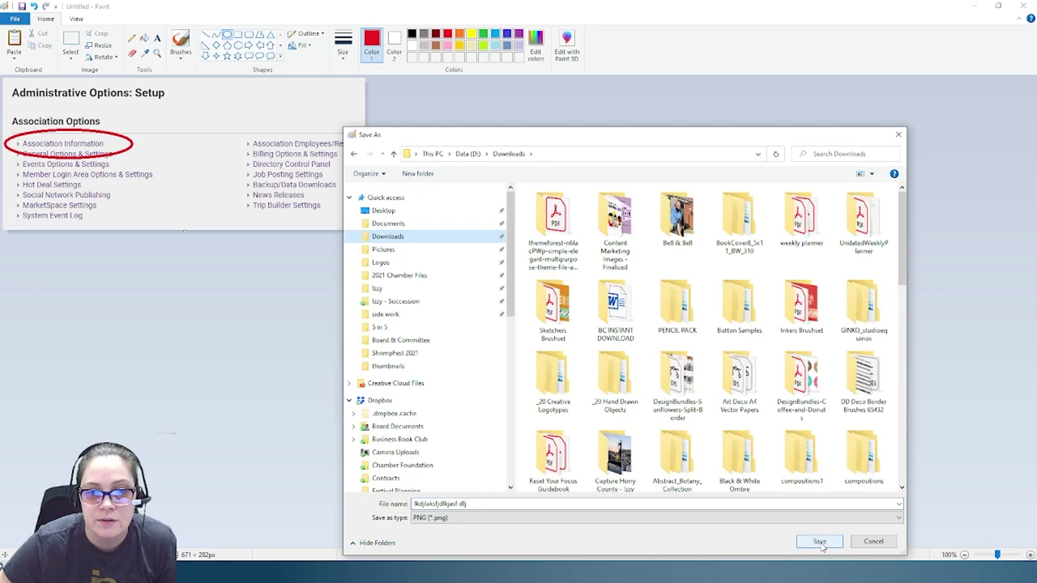
{"action": "left_click", "coordinate": [820, 542]}
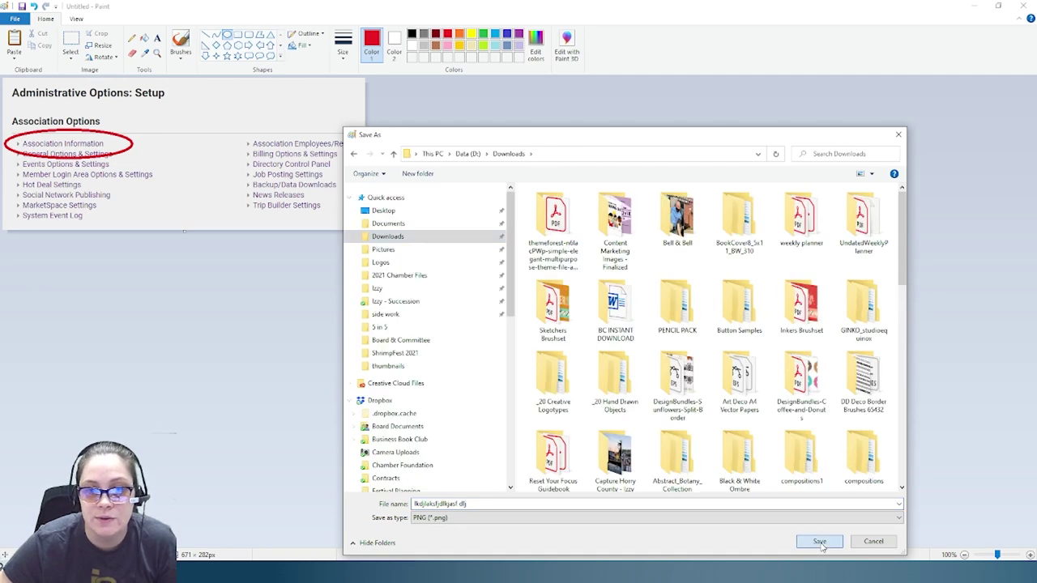